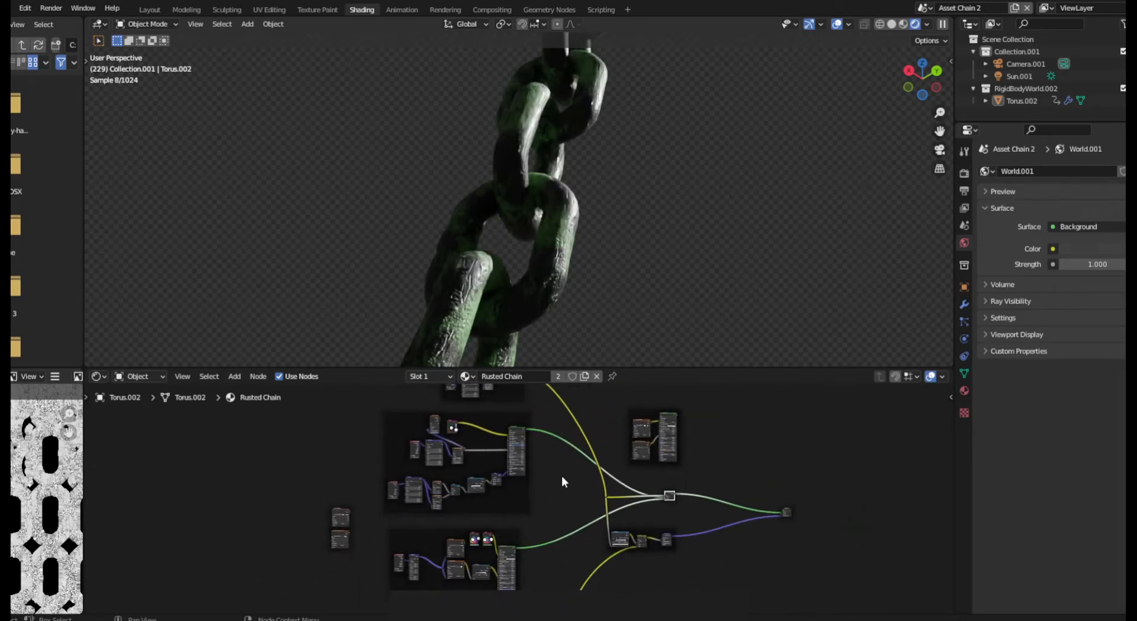
Step: Examine the two framed shader node groups of the Rusted Chain material and view the chain from another side
{"action": "left_click", "coordinate": [508, 541]}
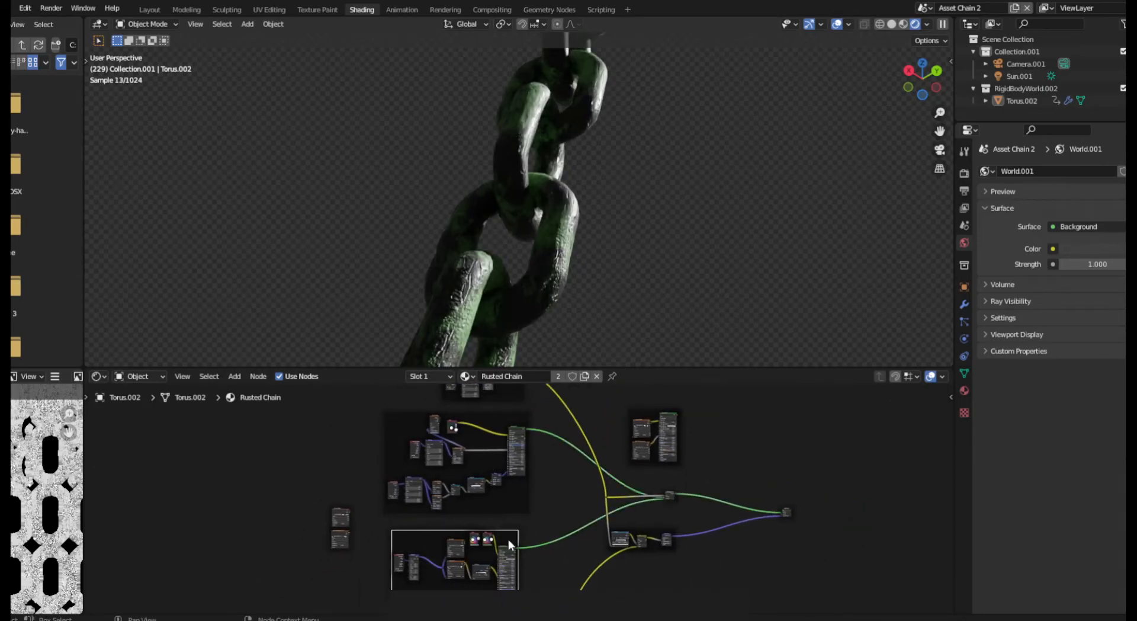
{"action": "middle_click_drag", "start_coordinate": [677, 167], "coordinate": [541, 329]}
{"action": "left_click", "coordinate": [514, 501]}
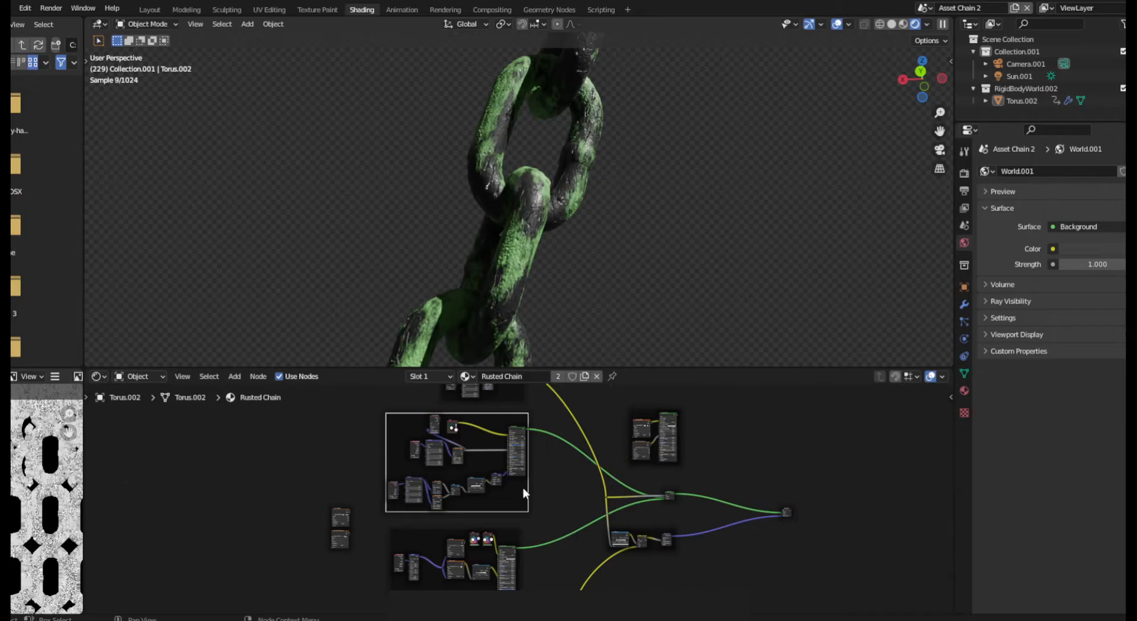
{"action": "scroll", "coordinate": [525, 492], "scroll_direction": "up", "scroll_amount": 2}
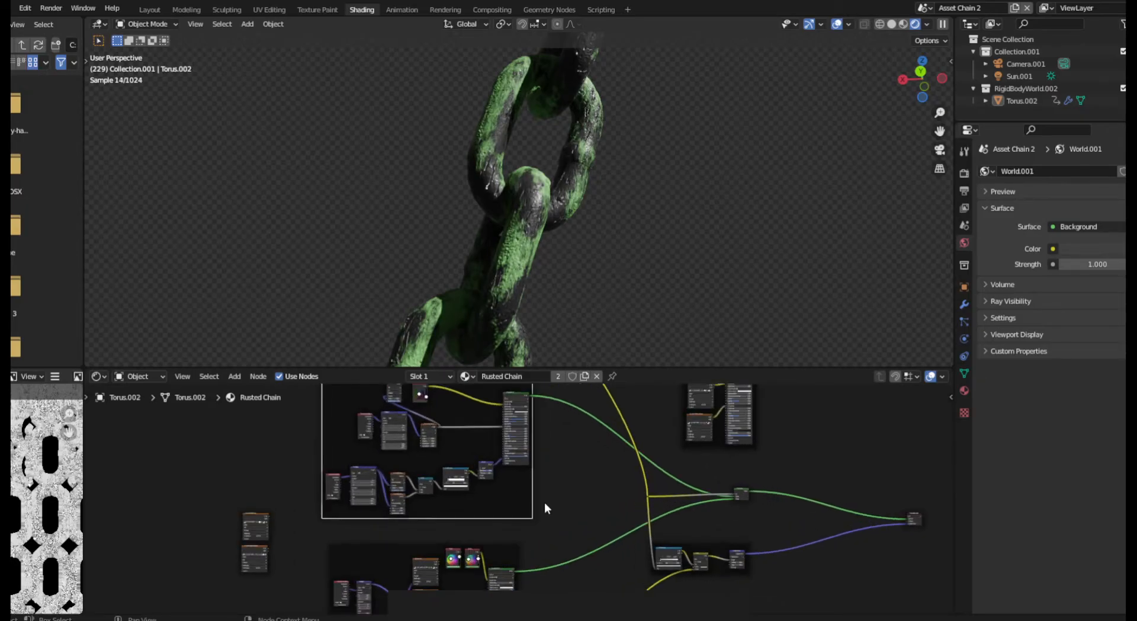
{"action": "middle_click_drag", "start_coordinate": [564, 494], "coordinate": [521, 495]}
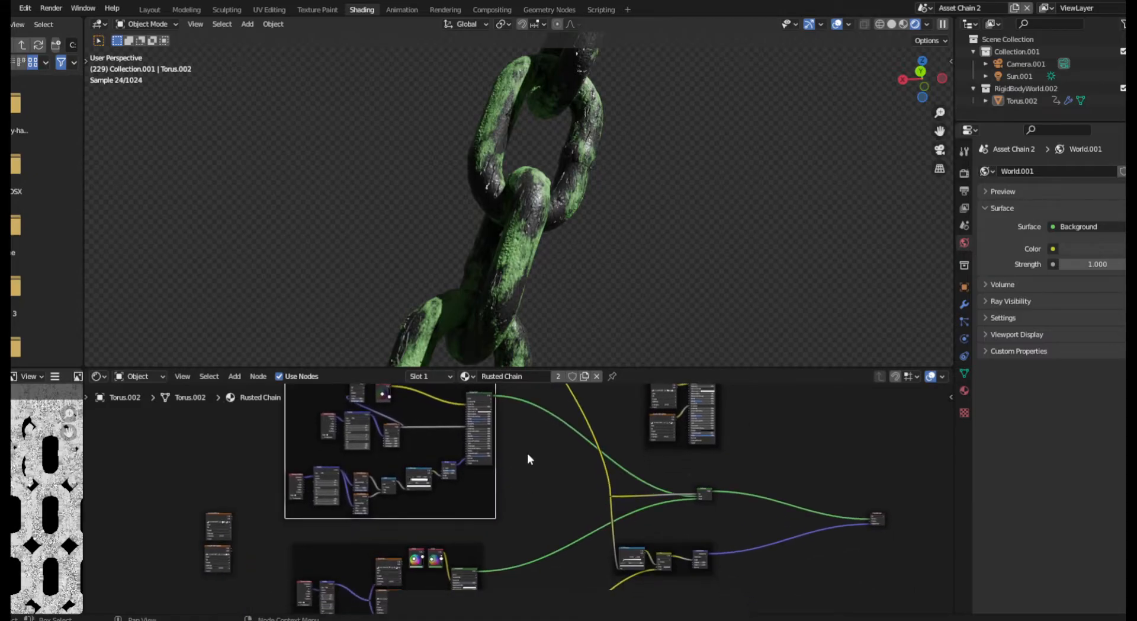
{"action": "scroll", "coordinate": [541, 461], "scroll_direction": "down", "scroll_amount": 1}
{"action": "middle_click_drag", "start_coordinate": [499, 498], "coordinate": [441, 520]}
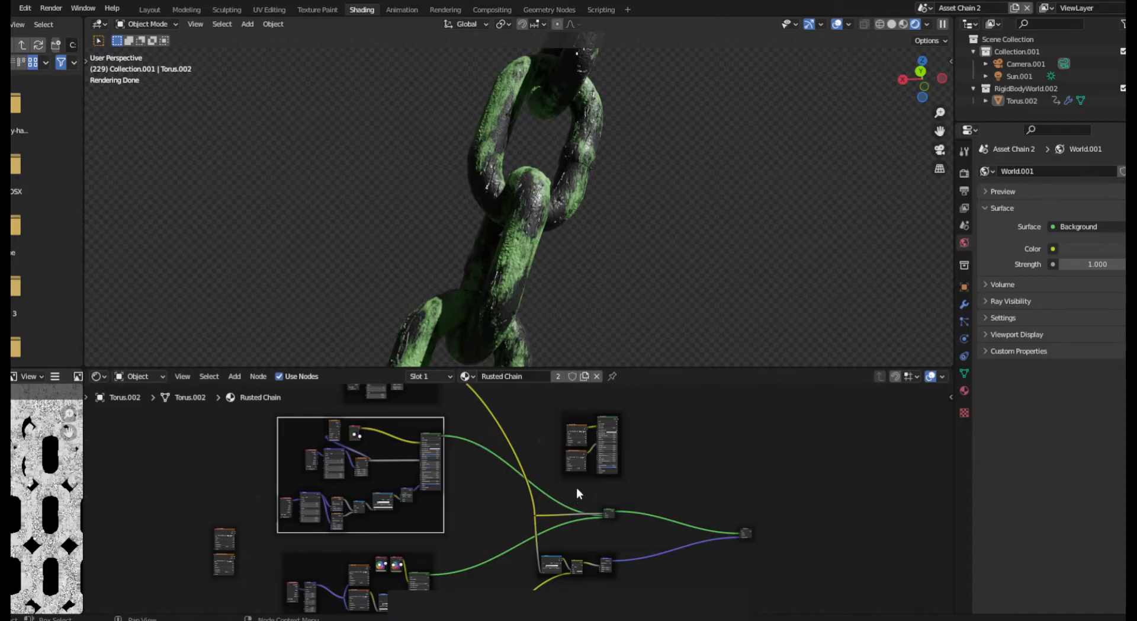
Step: Trace the node links between the shader groups, the Mix Shader and the noise texture mask with its color ramp
{"action": "left_click", "coordinate": [518, 422]}
{"action": "scroll", "coordinate": [465, 481], "scroll_direction": "up", "scroll_amount": 1}
{"action": "middle_click_drag", "start_coordinate": [472, 480], "coordinate": [459, 441]}
{"action": "scroll", "coordinate": [440, 474], "scroll_direction": "up", "scroll_amount": 5}
{"action": "middle_click_drag", "start_coordinate": [586, 448], "coordinate": [517, 475]}
{"action": "scroll", "coordinate": [546, 481], "scroll_direction": "up", "scroll_amount": 5}
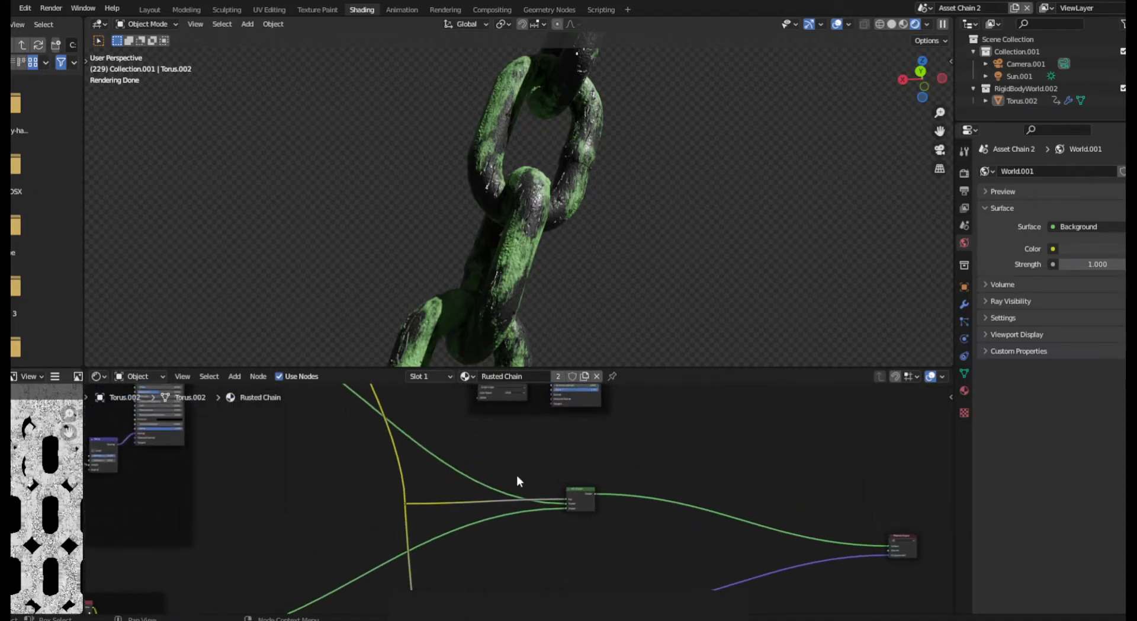
{"action": "middle_click_drag", "start_coordinate": [434, 444], "coordinate": [522, 531]}
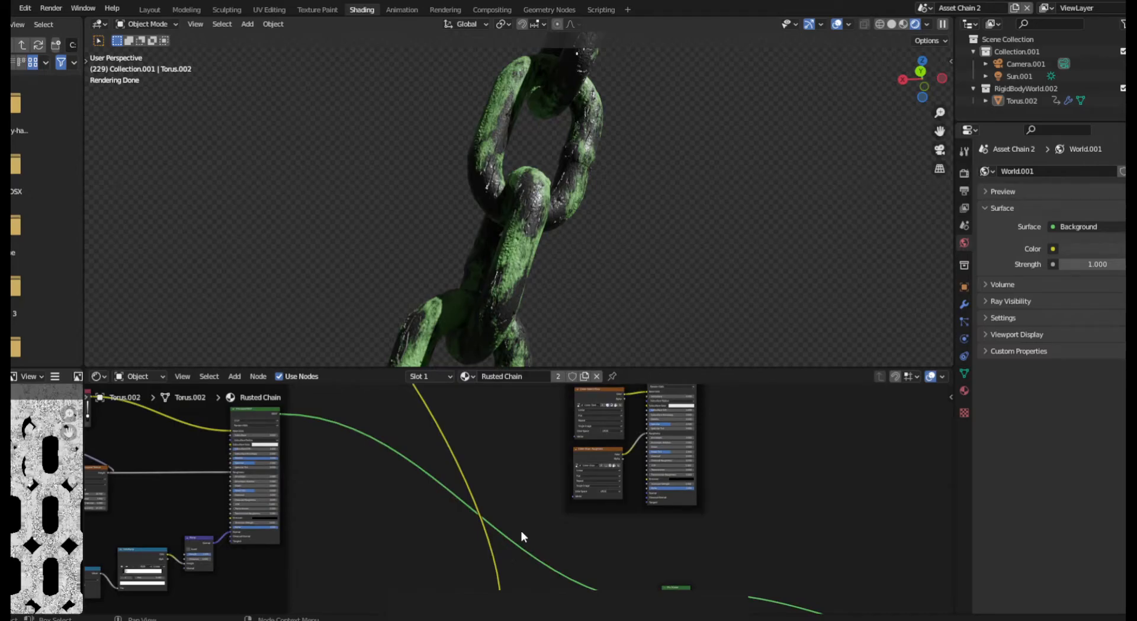
{"action": "middle_click_drag", "start_coordinate": [488, 507], "coordinate": [595, 460]}
{"action": "scroll", "coordinate": [572, 495], "scroll_direction": "up", "scroll_amount": 3}
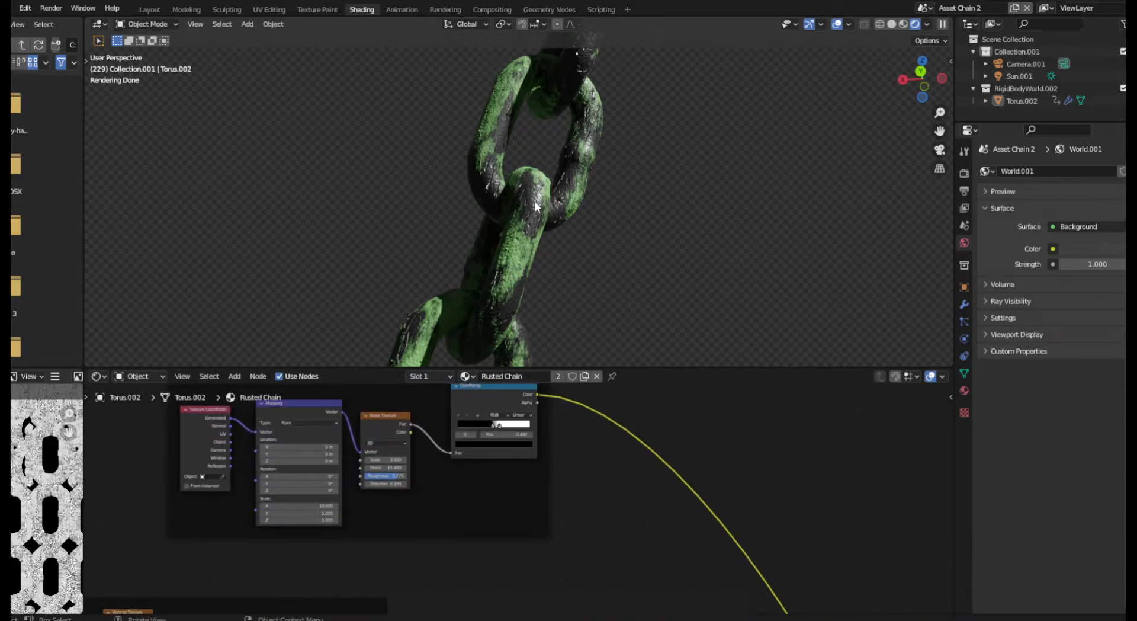
Step: Select the diffuse image texture node in the separate baked-texture group and review the render Bake settings, including the bake type
{"action": "middle_click_drag", "start_coordinate": [677, 538], "coordinate": [520, 457]}
{"action": "scroll", "coordinate": [520, 456], "scroll_direction": "down", "scroll_amount": 8}
{"action": "middle_click_drag", "start_coordinate": [659, 501], "coordinate": [450, 391]}
{"action": "middle_click_drag", "start_coordinate": [527, 557], "coordinate": [599, 514]}
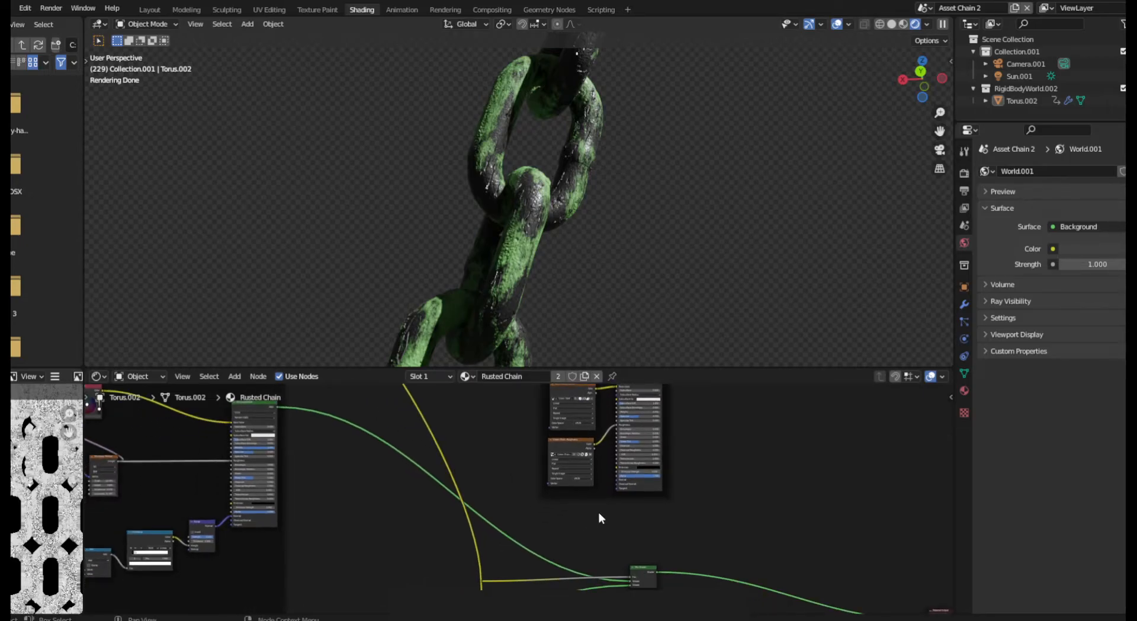
{"action": "middle_click_drag", "start_coordinate": [591, 516], "coordinate": [575, 527]}
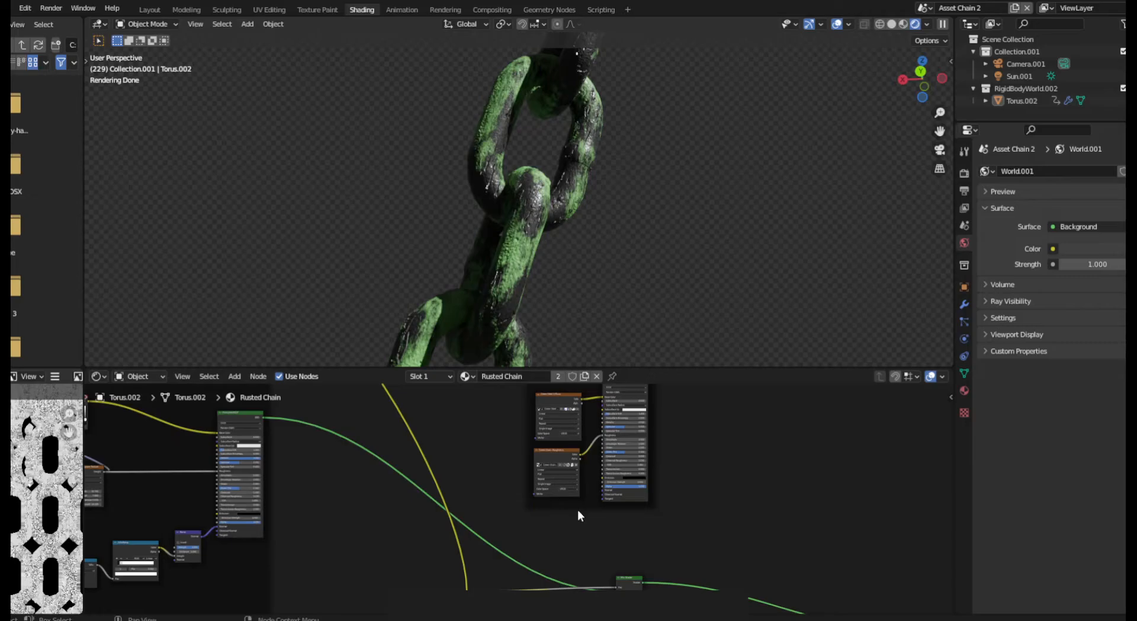
{"action": "middle_click_drag", "start_coordinate": [728, 417], "coordinate": [715, 464]}
{"action": "scroll", "coordinate": [715, 463], "scroll_direction": "up", "scroll_amount": 4}
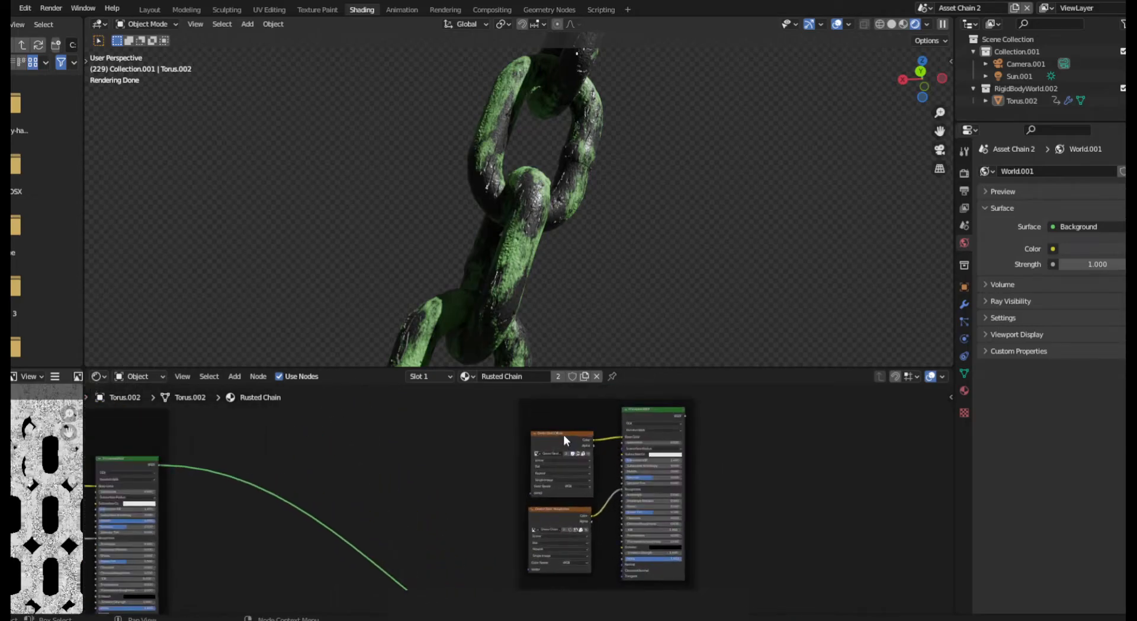
{"action": "left_click", "coordinate": [565, 440]}
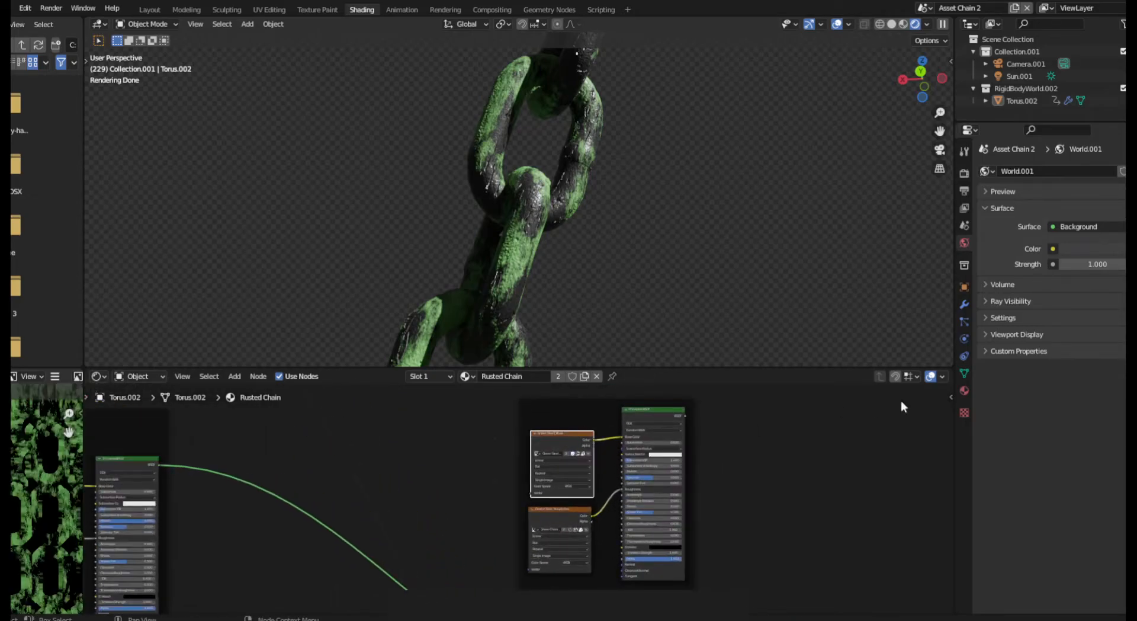
{"action": "left_click", "coordinate": [964, 173]}
{"action": "scroll", "coordinate": [1070, 426], "scroll_direction": "down", "scroll_amount": 5}
{"action": "scroll", "coordinate": [1070, 425], "scroll_direction": "down", "scroll_amount": 2}
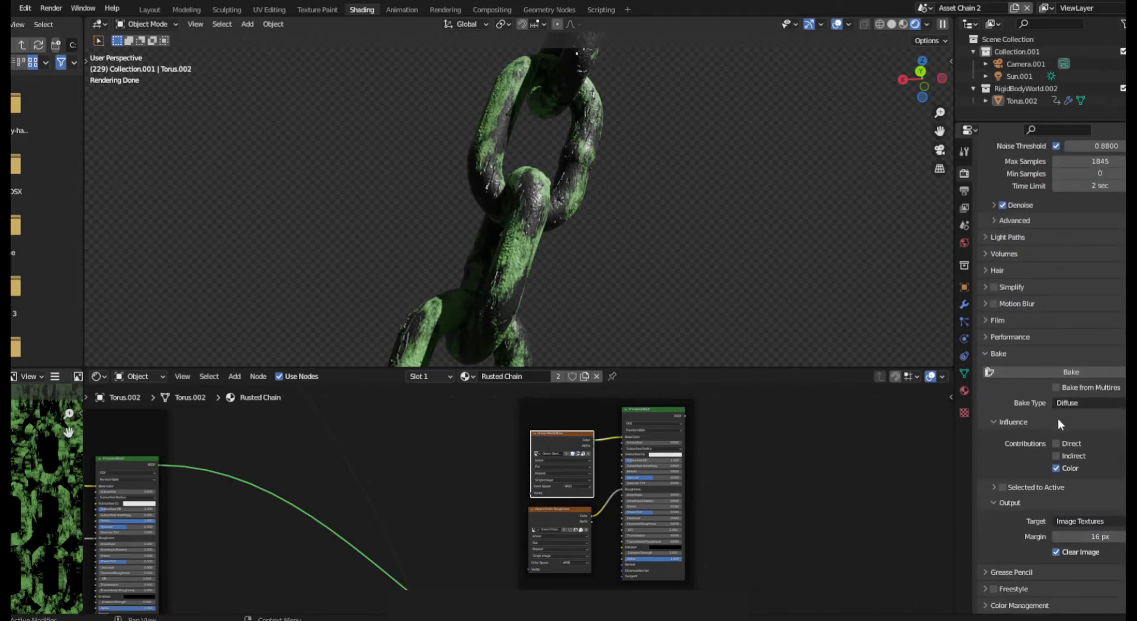
{"action": "left_click", "coordinate": [1076, 405]}
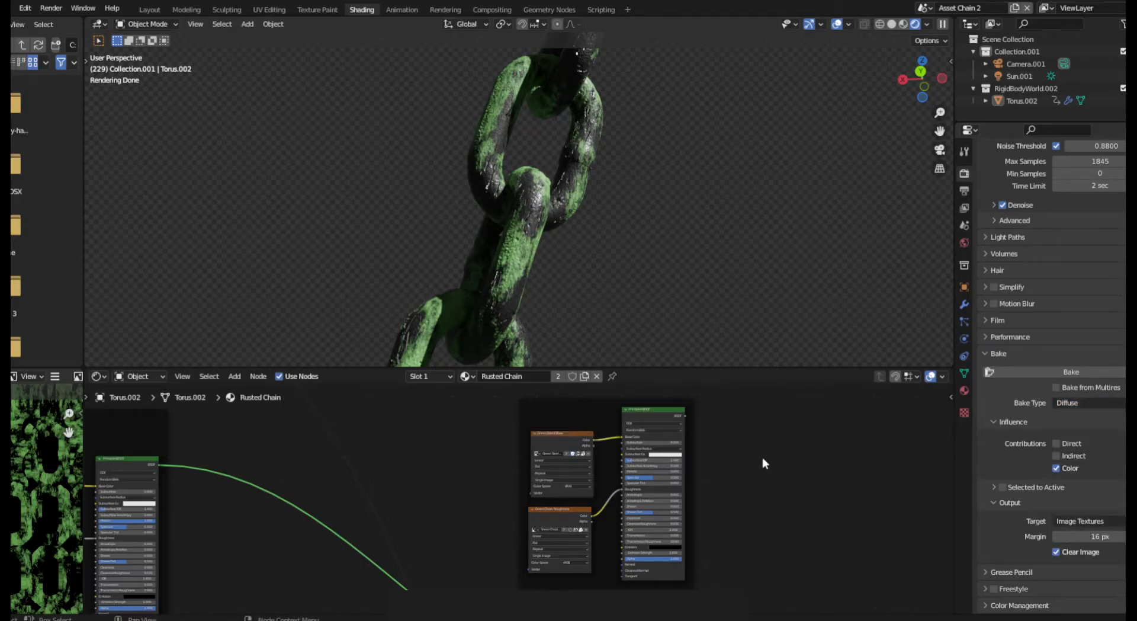
Step: Enlarge the image editor to inspect the Green Steel Diffuse and Green Chain Roughness images, and compare them with the chain up close
{"action": "middle_click_drag", "start_coordinate": [375, 472], "coordinate": [454, 428]}
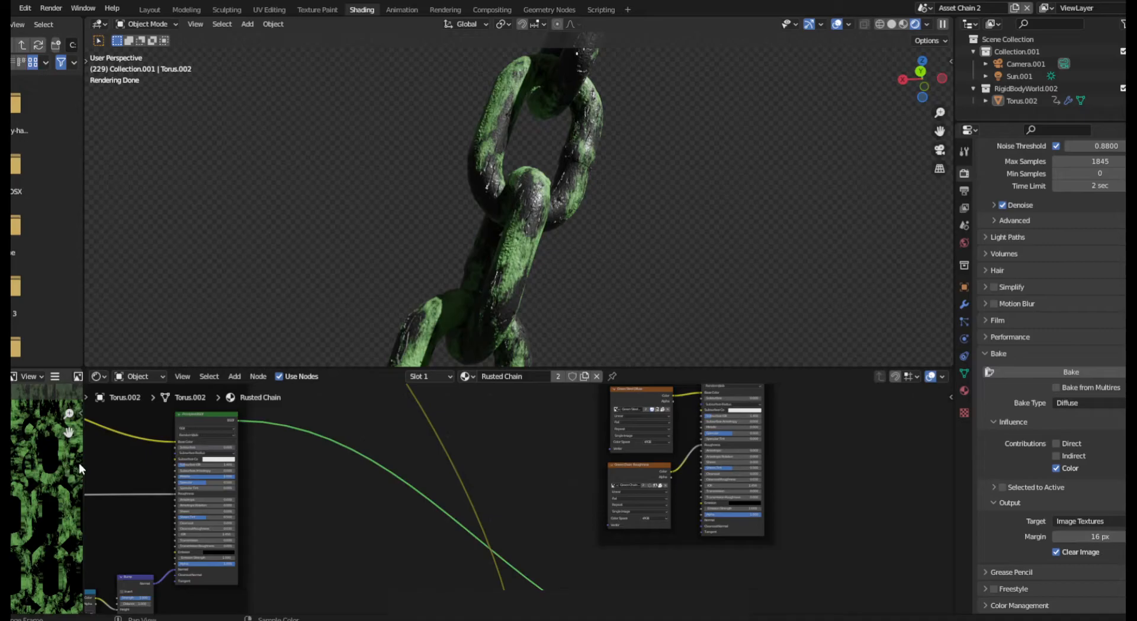
{"action": "left_click_drag", "start_coordinate": [83, 465], "coordinate": [284, 455]}
{"action": "left_click_drag", "start_coordinate": [247, 369], "coordinate": [246, 245]}
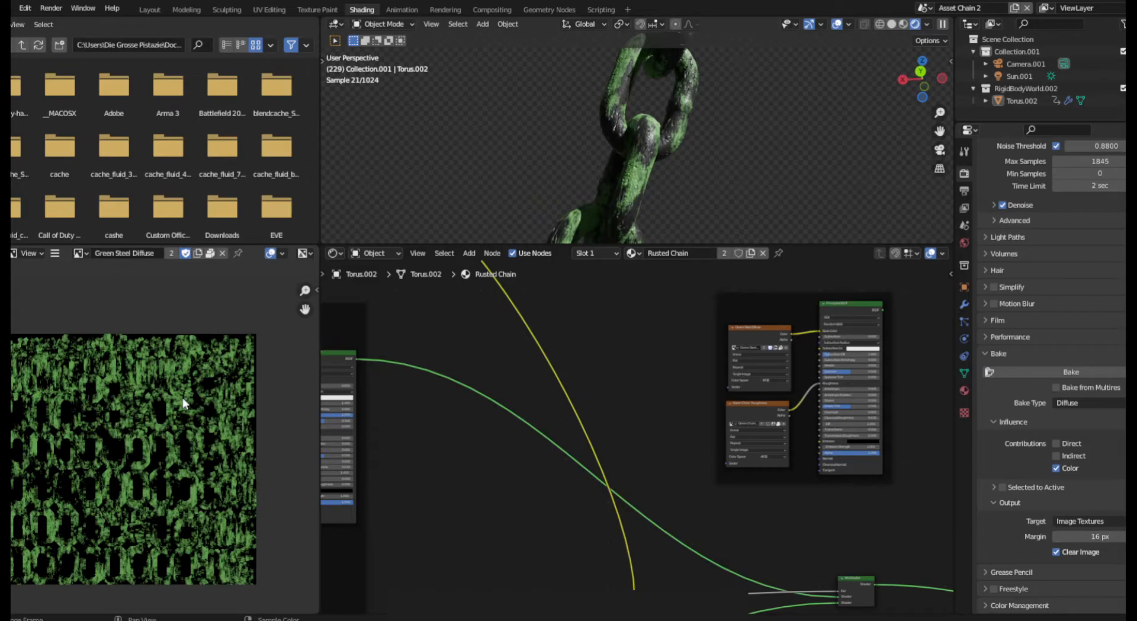
{"action": "left_click", "coordinate": [769, 406]}
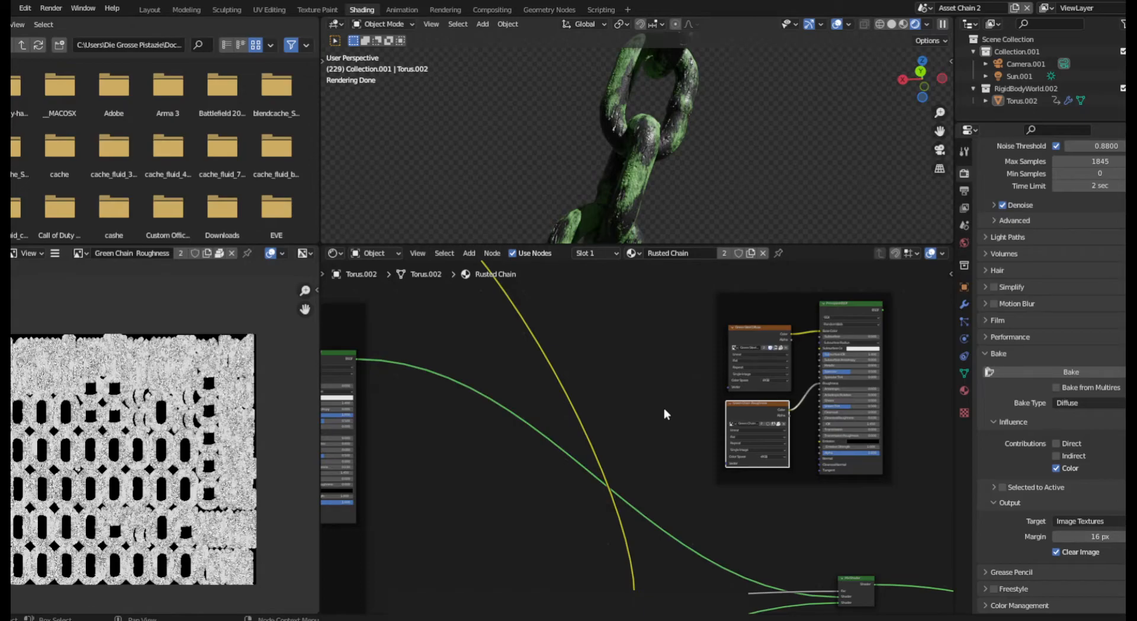
{"action": "scroll", "coordinate": [725, 141], "scroll_direction": "up", "scroll_amount": 3}
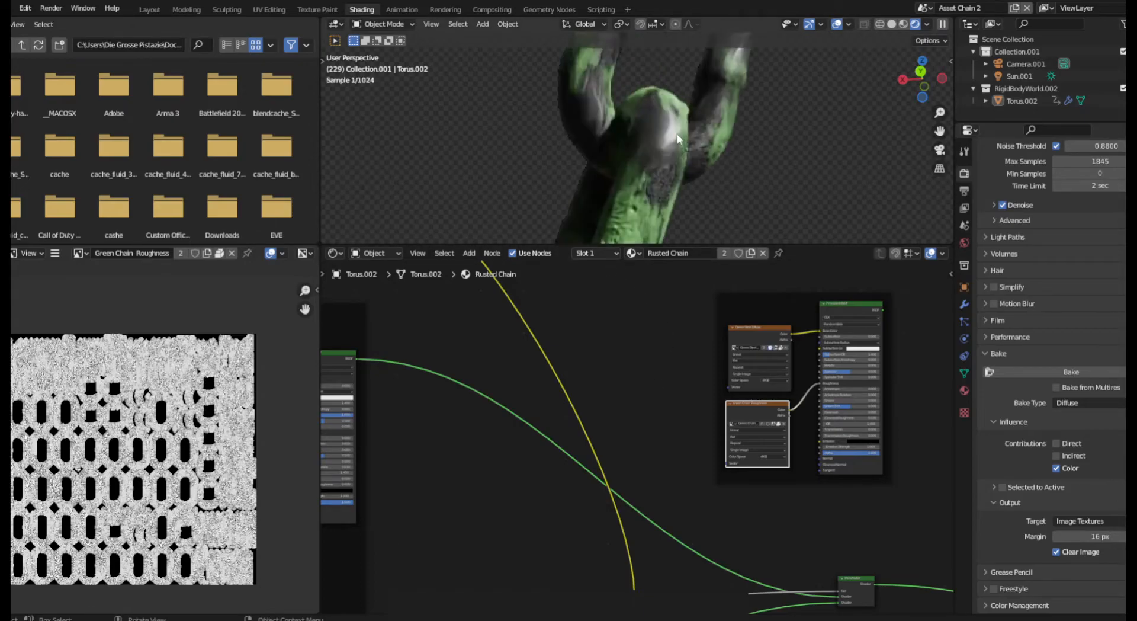
{"action": "middle_click_drag", "start_coordinate": [686, 140], "coordinate": [649, 183], "text": "shift"}
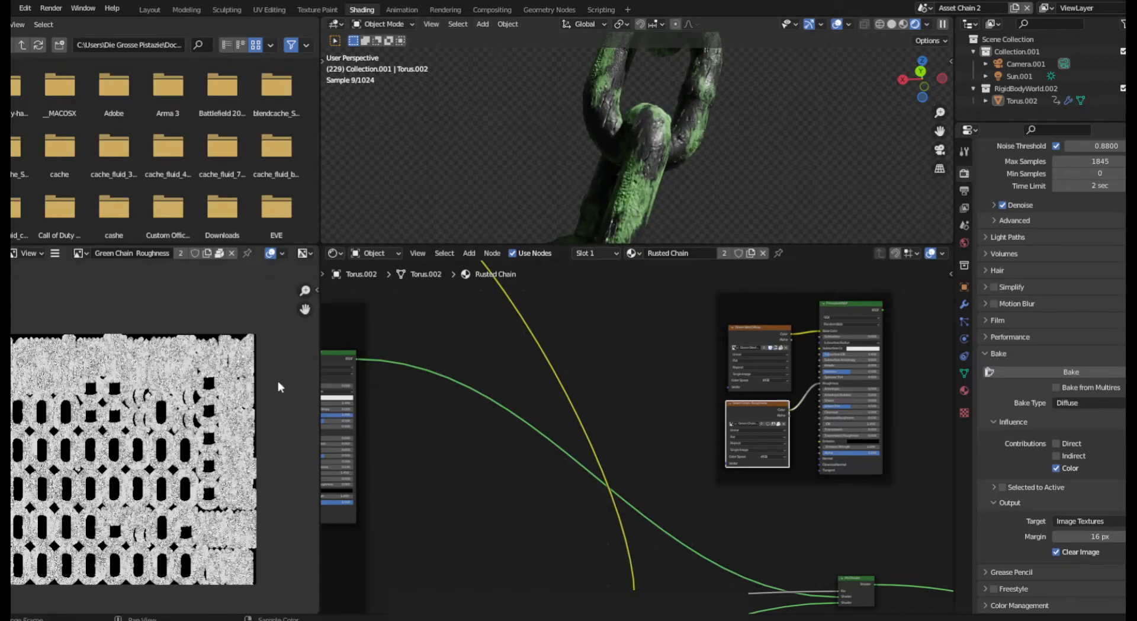
Step: Shrink the image editor, enlarge the 3D viewport, and preview the baked-texture group's Principled BSDF through the Material Output
{"action": "left_click_drag", "start_coordinate": [319, 337], "coordinate": [56, 337]}
{"action": "scroll", "coordinate": [367, 432], "scroll_direction": "down", "scroll_amount": 2}
{"action": "middle_click_drag", "start_coordinate": [379, 438], "coordinate": [589, 435]}
{"action": "middle_click_drag", "start_coordinate": [466, 368], "coordinate": [71, 398]}
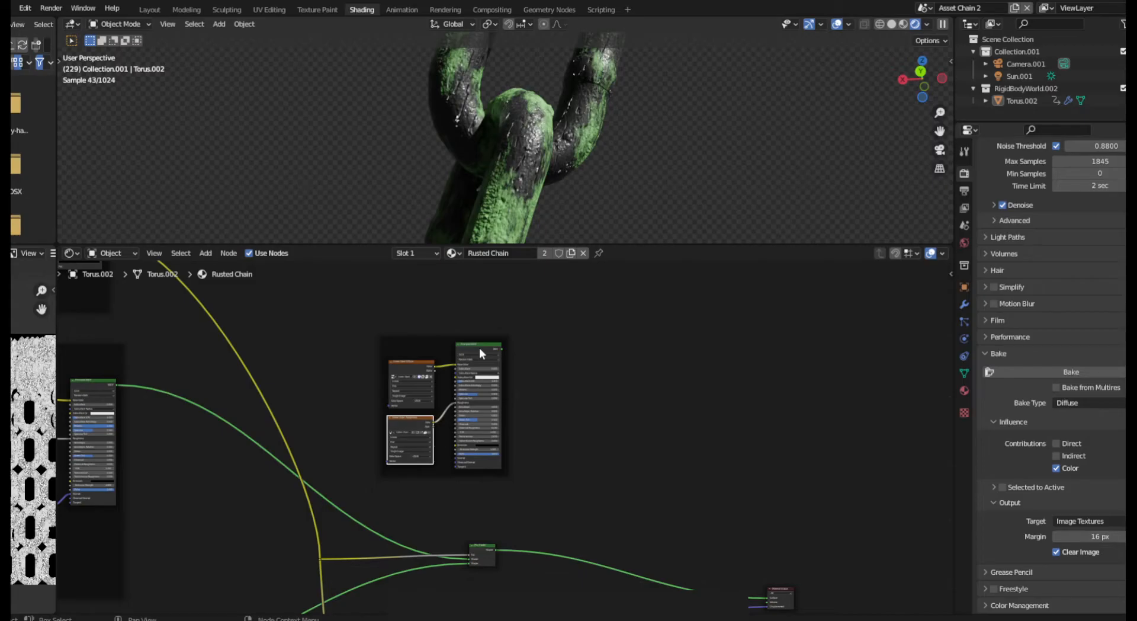
{"action": "left_click_drag", "start_coordinate": [642, 243], "coordinate": [645, 465]}
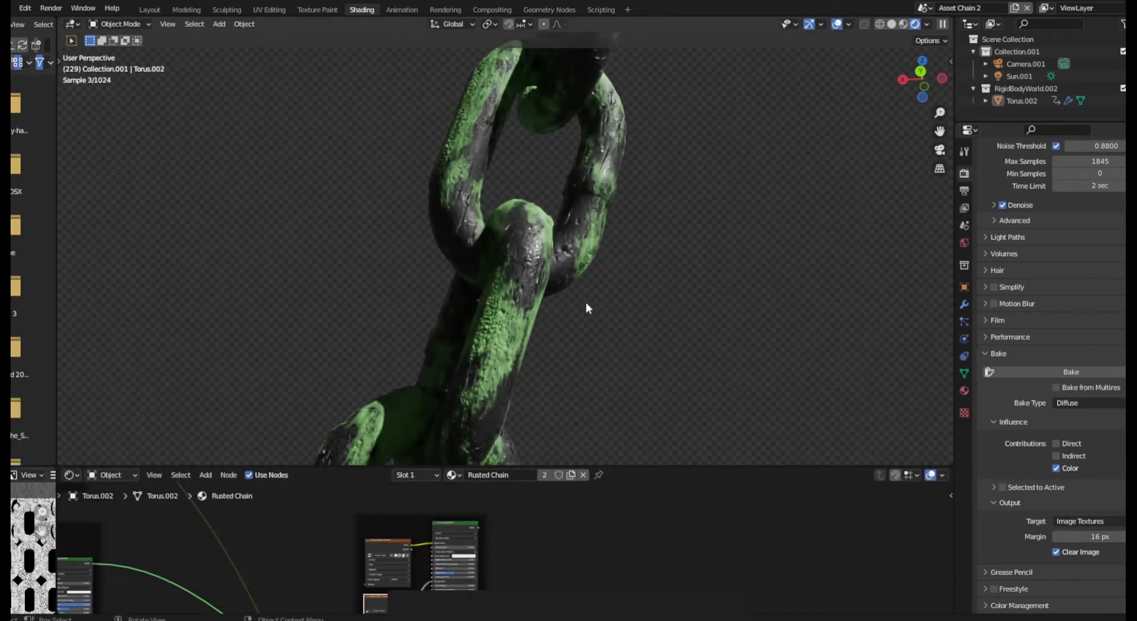
{"action": "scroll", "coordinate": [586, 297], "scroll_direction": "down", "scroll_amount": 1}
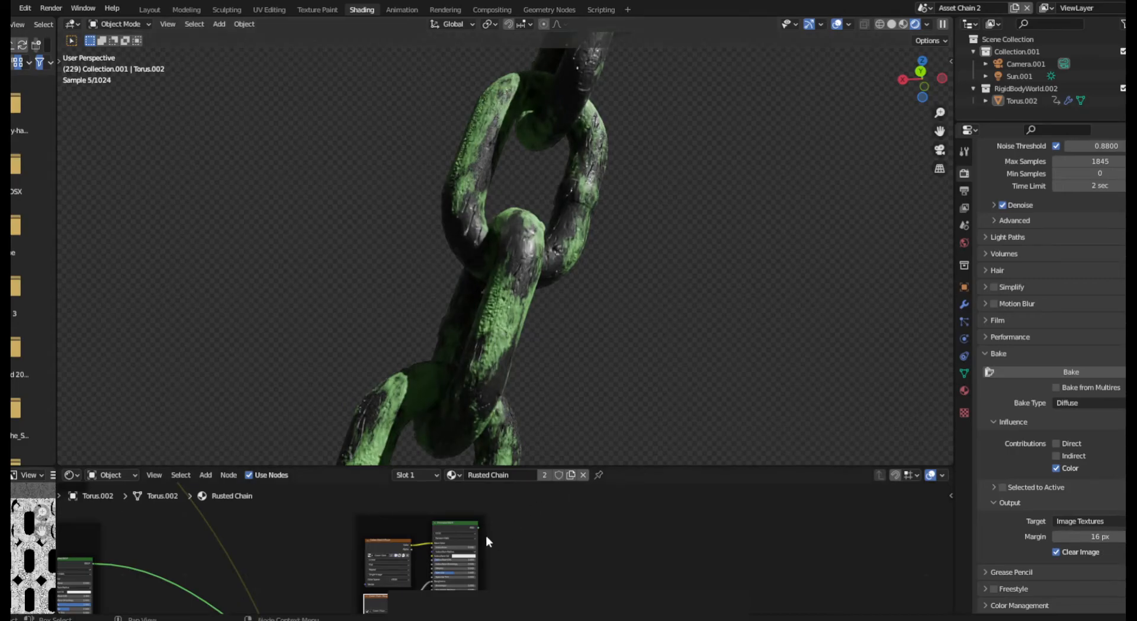
{"action": "left_click", "coordinate": [464, 523], "text": "ctrl+shift"}
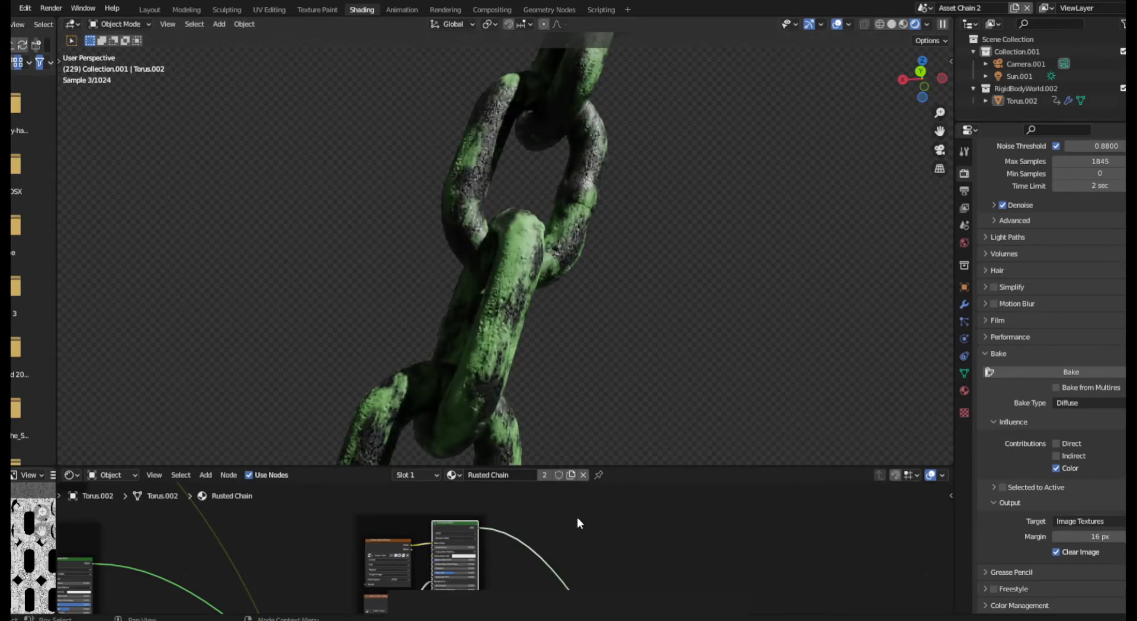